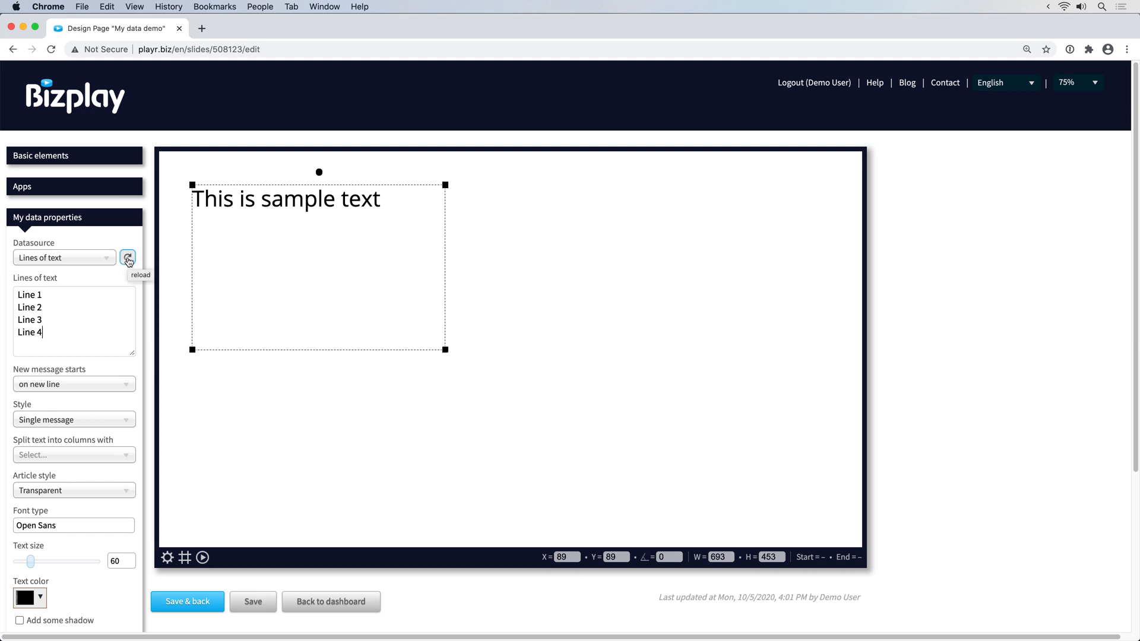
- Reload the datasource repeatedly to step through the entered lines of text one message at a time
left_click(128, 259)
left_click(129, 259)
left_click(128, 259)
left_click(128, 259)
left_click(128, 258)
left_click(128, 259)
left_click(128, 258)
left_click(128, 259)
- Set the style of the data element to Ticker
left_click(57, 423)
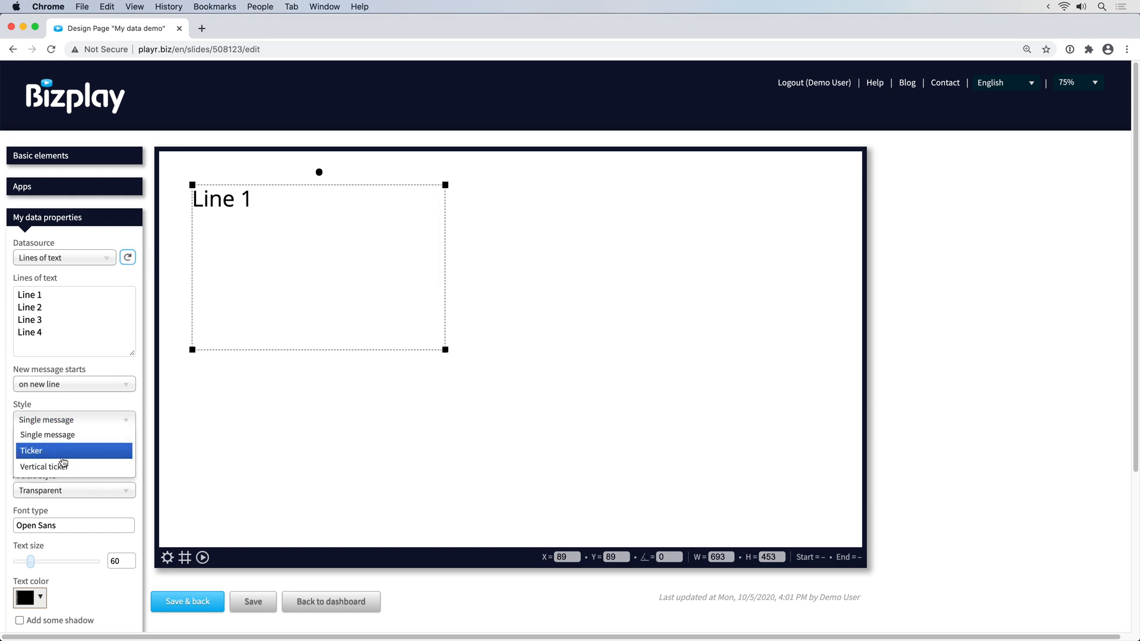
left_click(32, 451)
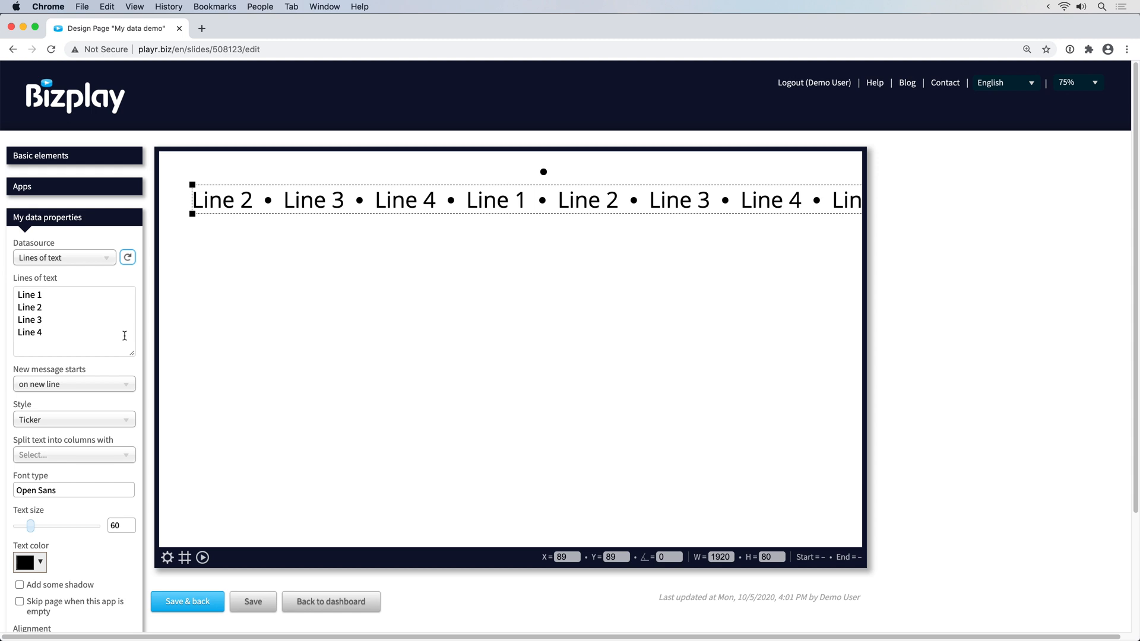
- Set the style back to Single message and enlarge the text box to about 638 by 480
left_click(71, 420)
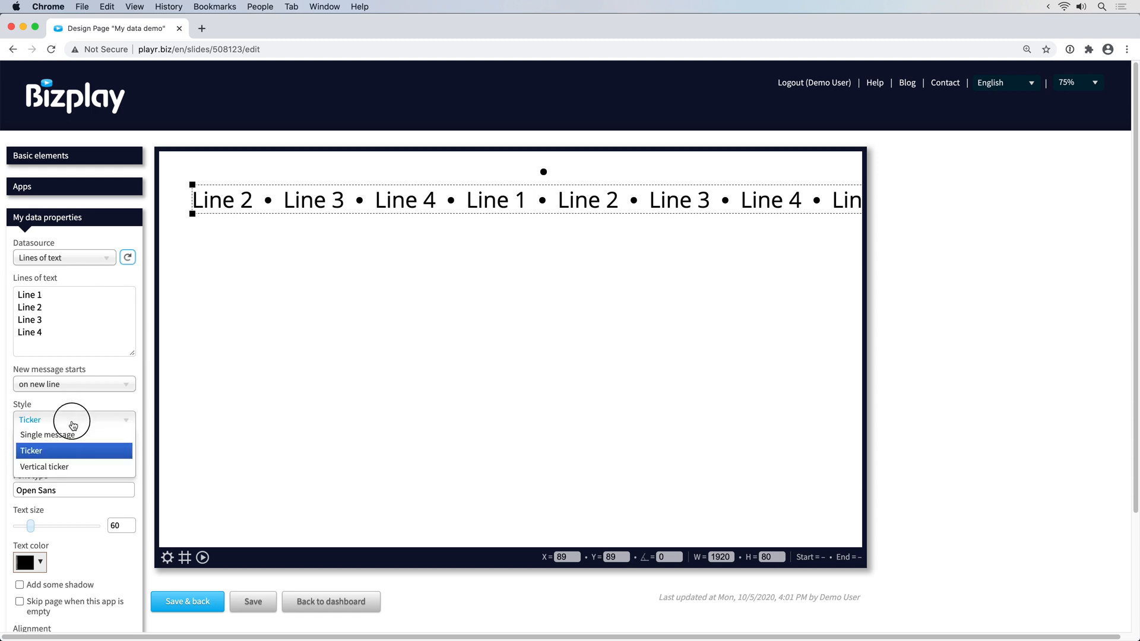
left_click(65, 432)
left_click_drag(392, 265, 425, 360)
left_click(127, 311)
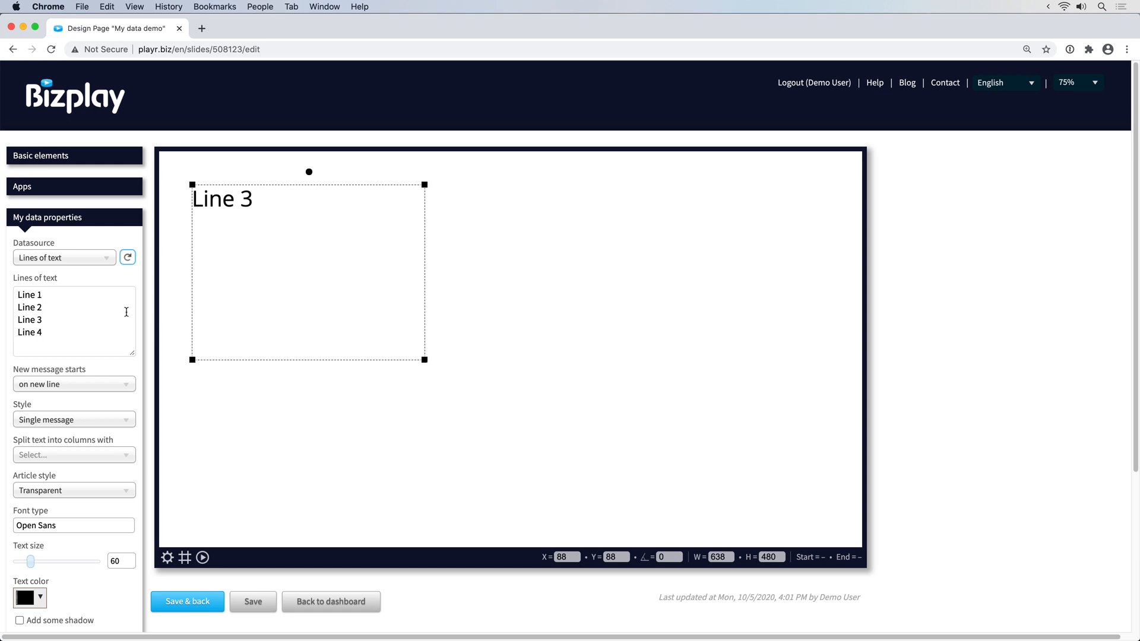
- Make new messages start on a line starting with *, prefix Line 3 with an asterisk, and reload to check the grouping
left_click(67, 384)
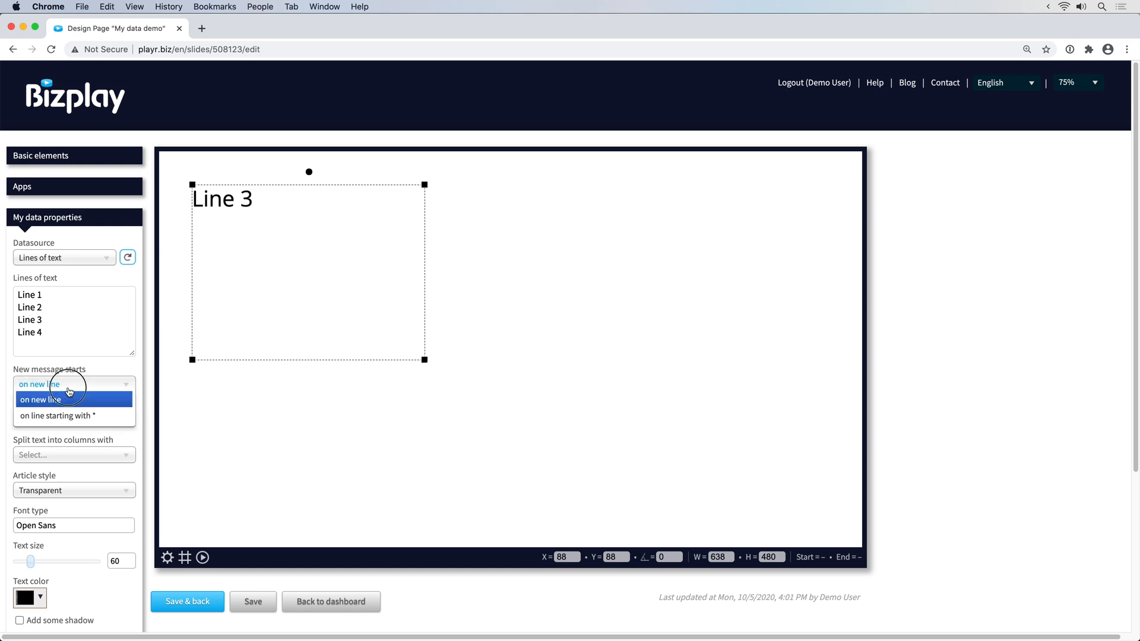
left_click(104, 420)
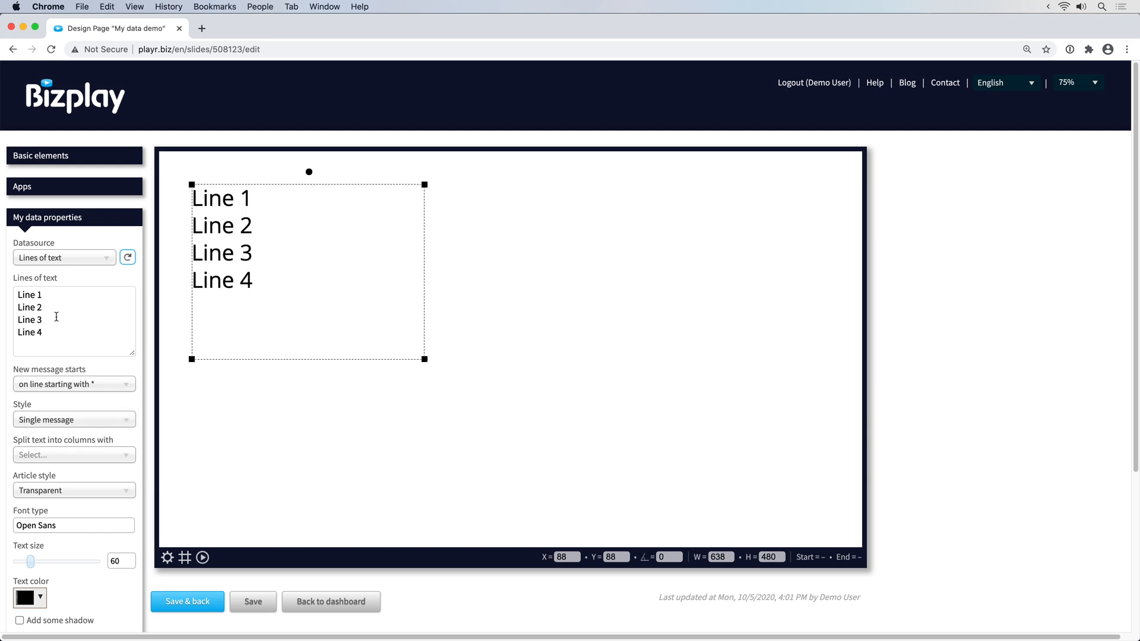
type("*")
key("Tab")
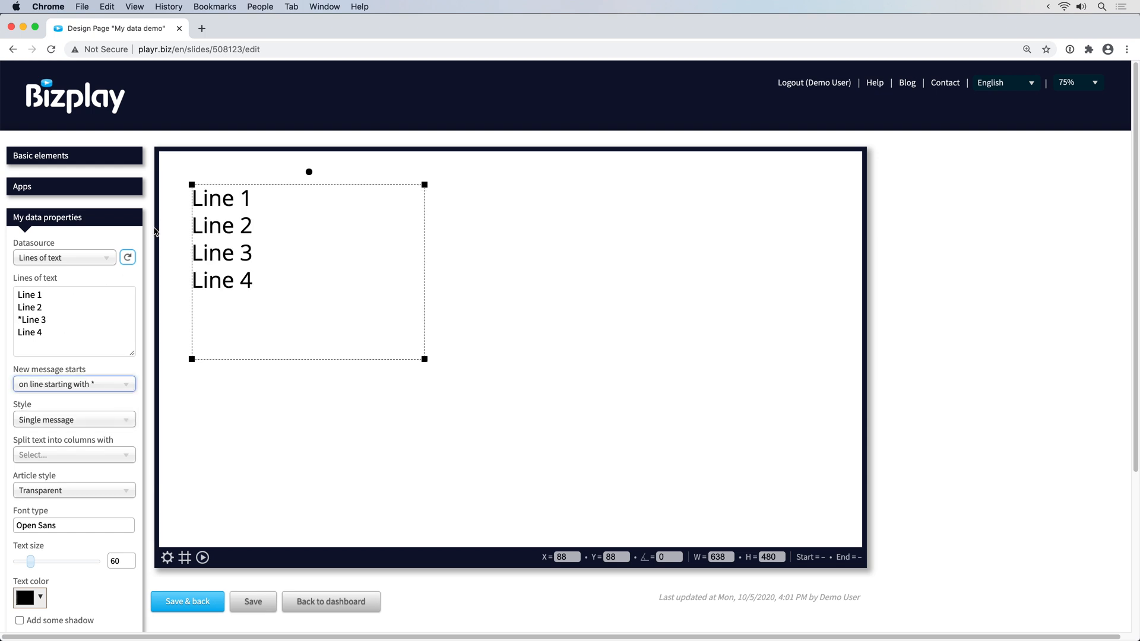
left_click(129, 258)
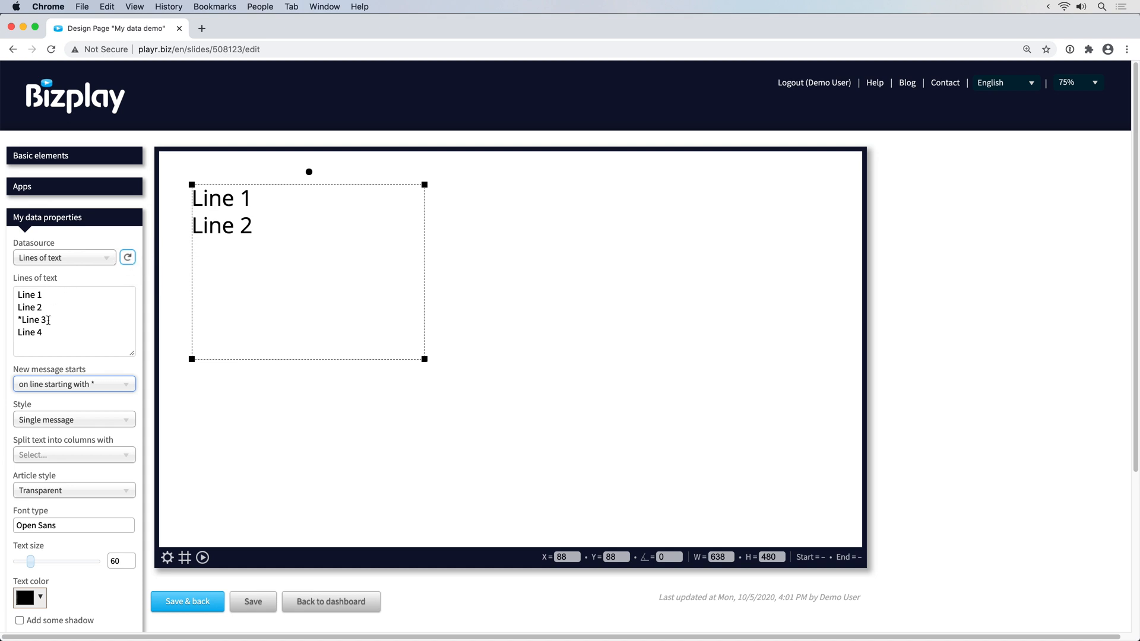
left_click(127, 259)
left_click(127, 259)
- Remove the asterisk before Line 3 and make new messages start on a new line again
left_click(87, 320)
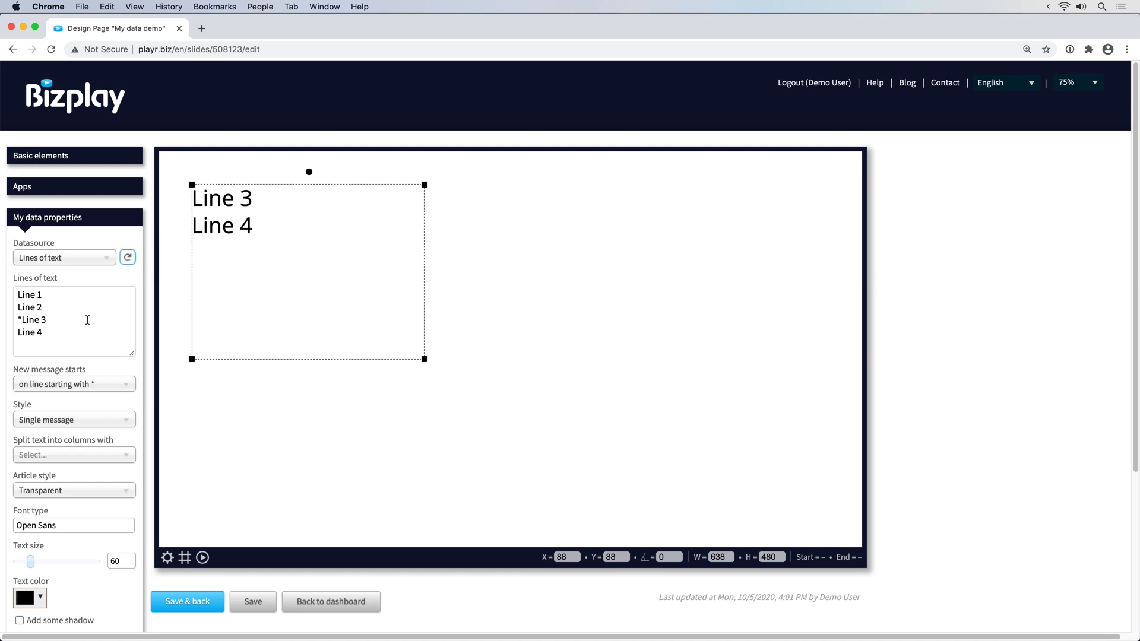
key("BackSpace")
left_click(110, 385)
left_click(111, 399)
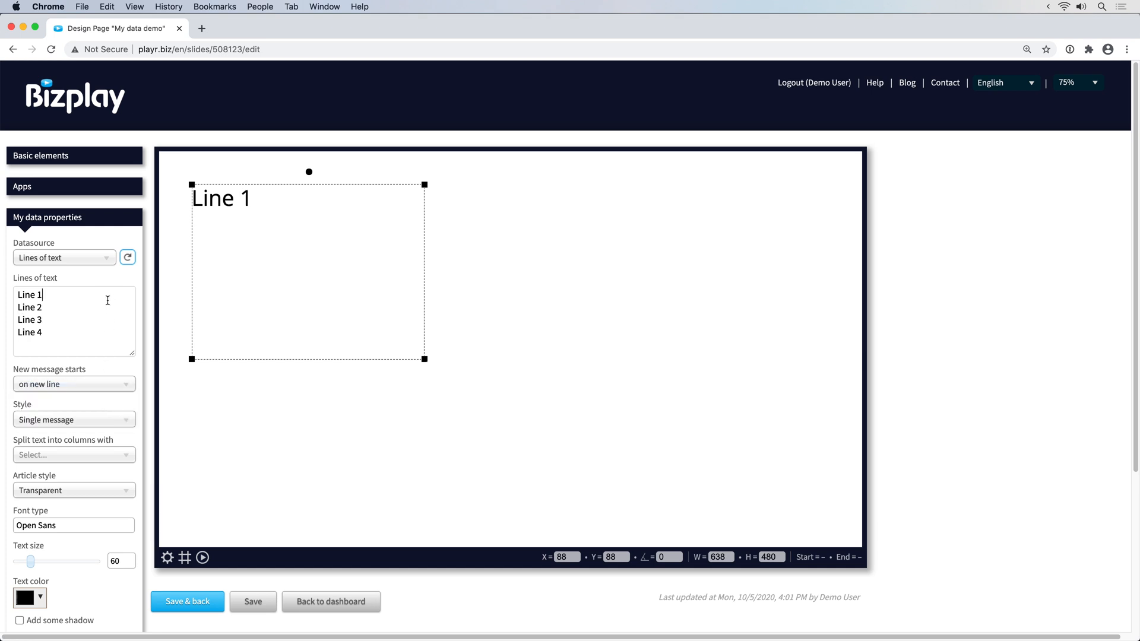
- Rewrite the text as "Line 1;Line 2" and "Line 3;Line 4" and split it into columns with a semicolon
key("Delete")
key("Delete")
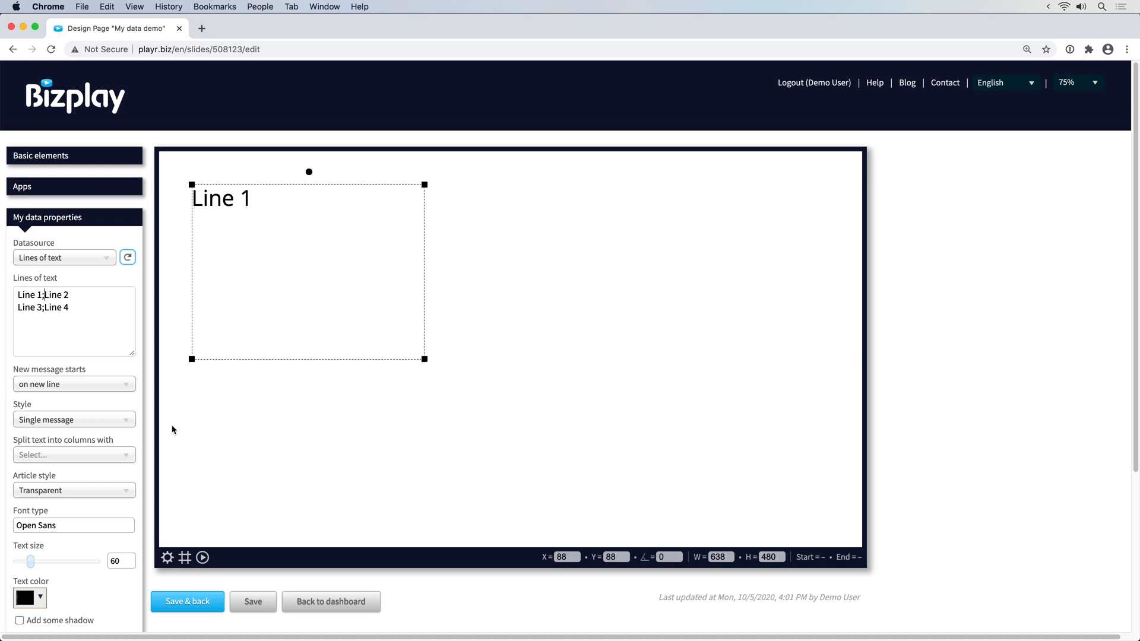
left_click(58, 457)
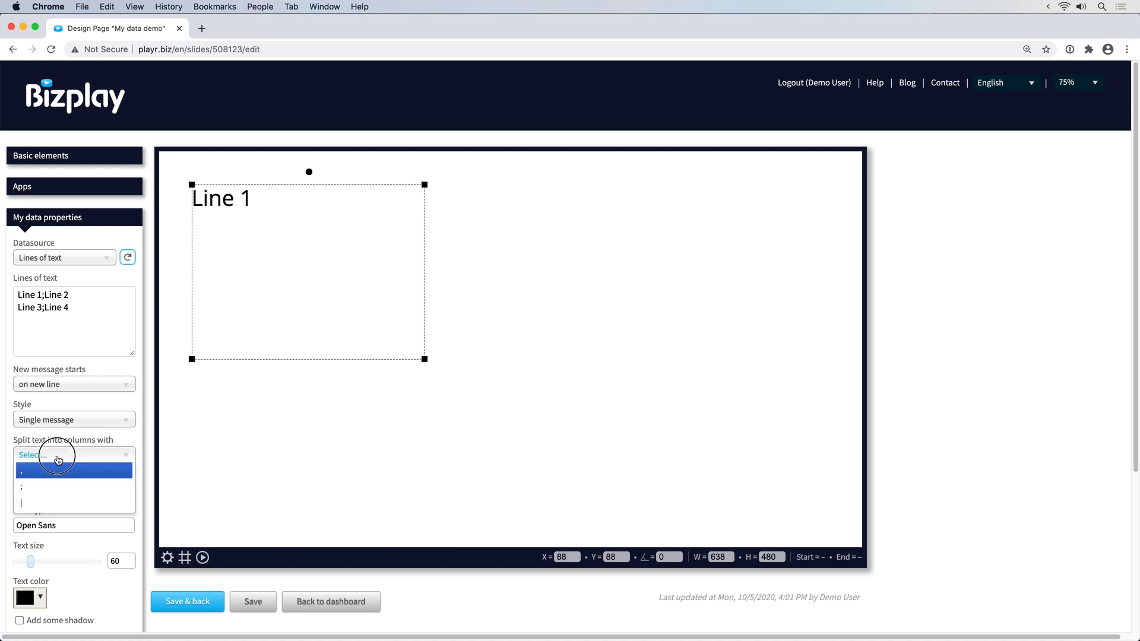
left_click(58, 486)
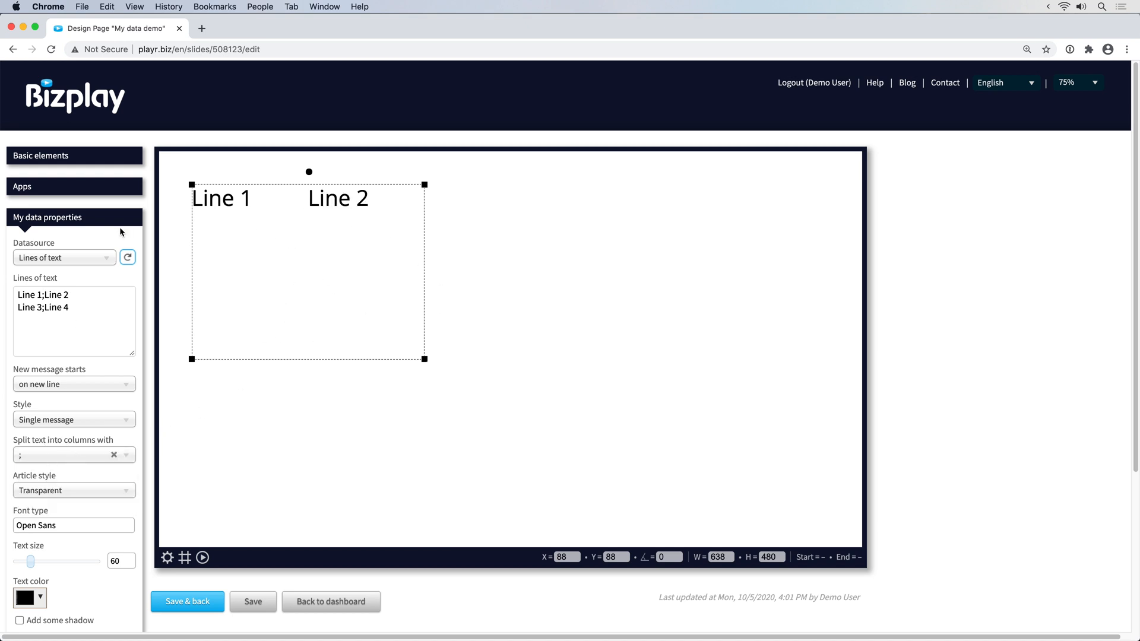
- Reload the datasource several times to cycle through the two-column messages
left_click(130, 259)
left_click(130, 258)
left_click(129, 258)
left_click(129, 258)
- Narrow the first column in the text box so the second sits closer, and reload to check the messages
left_click_drag(306, 198, 274, 201)
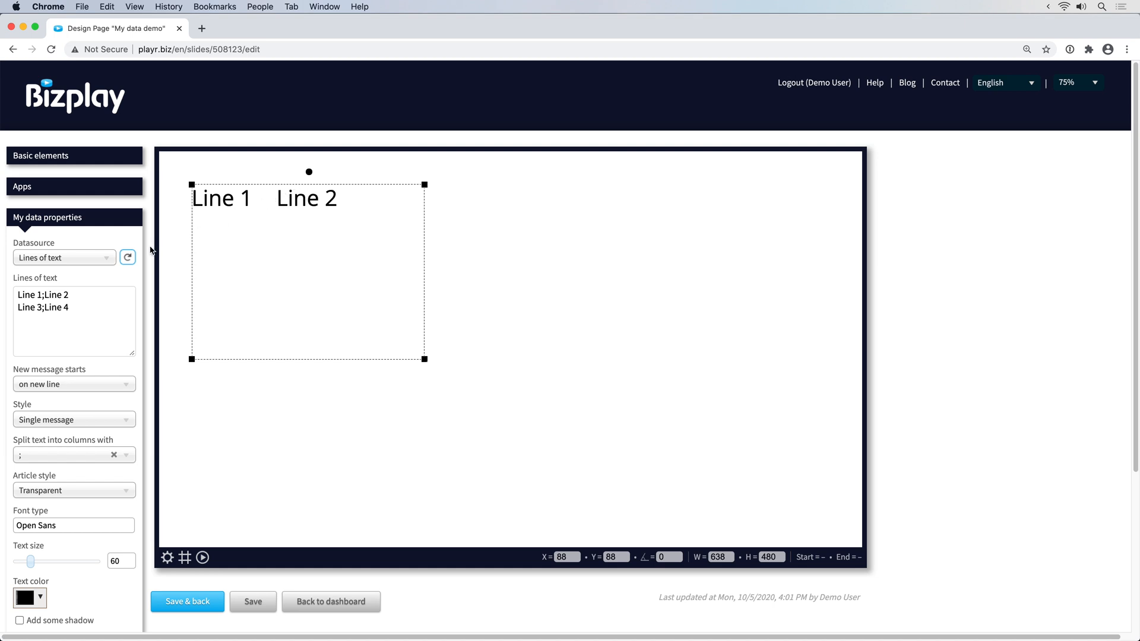
left_click(128, 259)
left_click(128, 259)
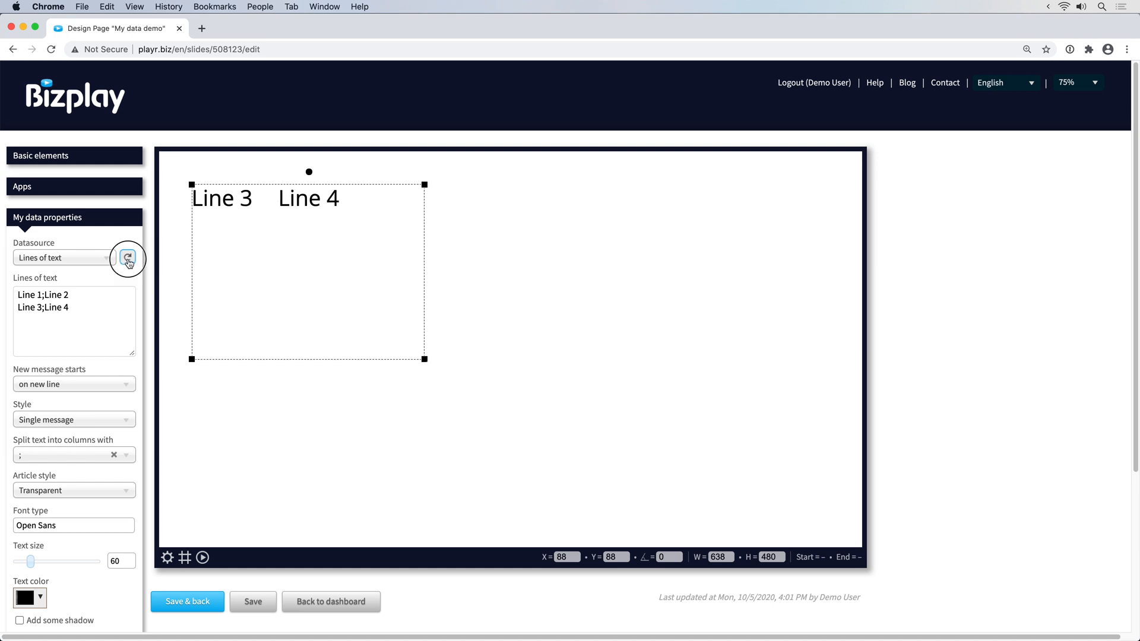
left_click(128, 259)
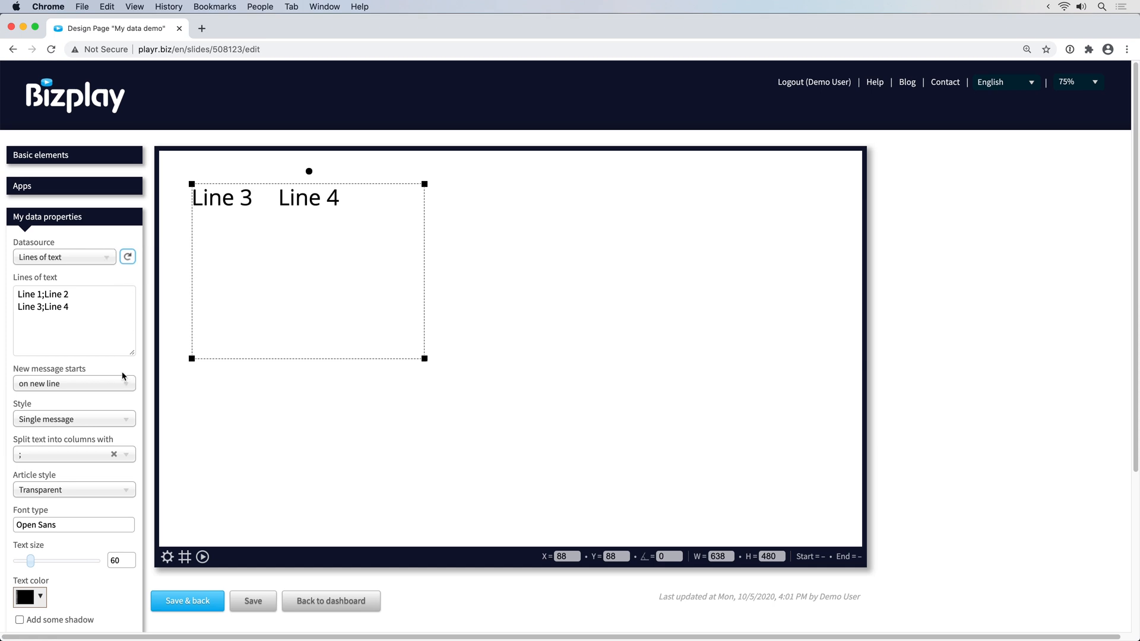
- Set the style to Ticker and move the ticker to the slide's left edge at X 0, Y about 77
left_click(103, 419)
left_click(97, 449)
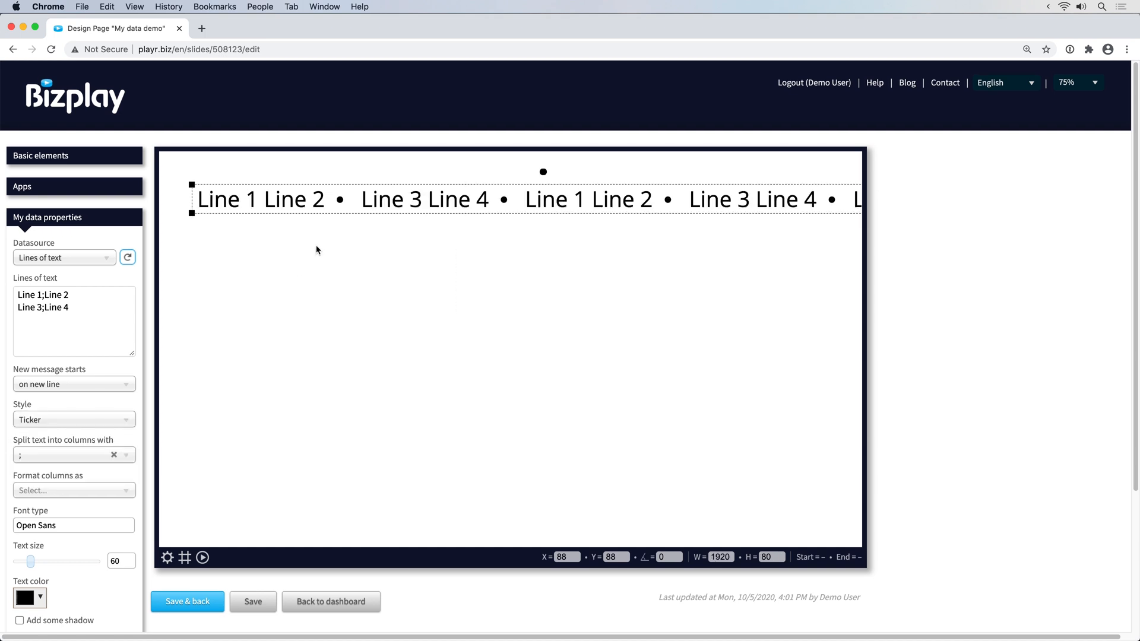
left_click_drag(317, 206, 287, 201)
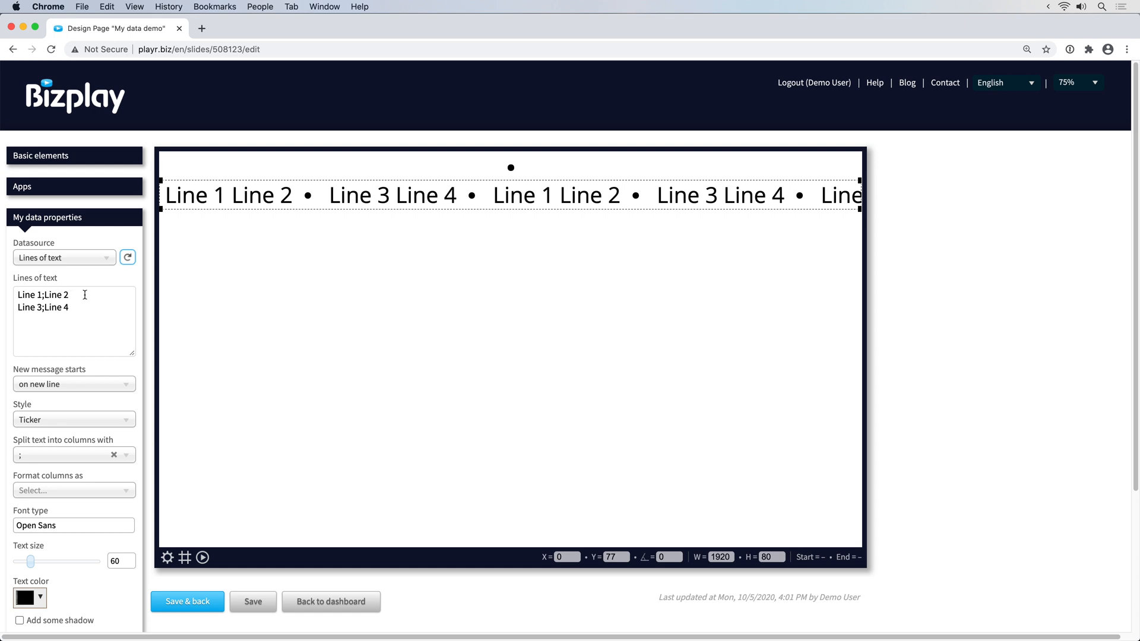
- Format the ticker columns as Bold: Normal
left_click(54, 488)
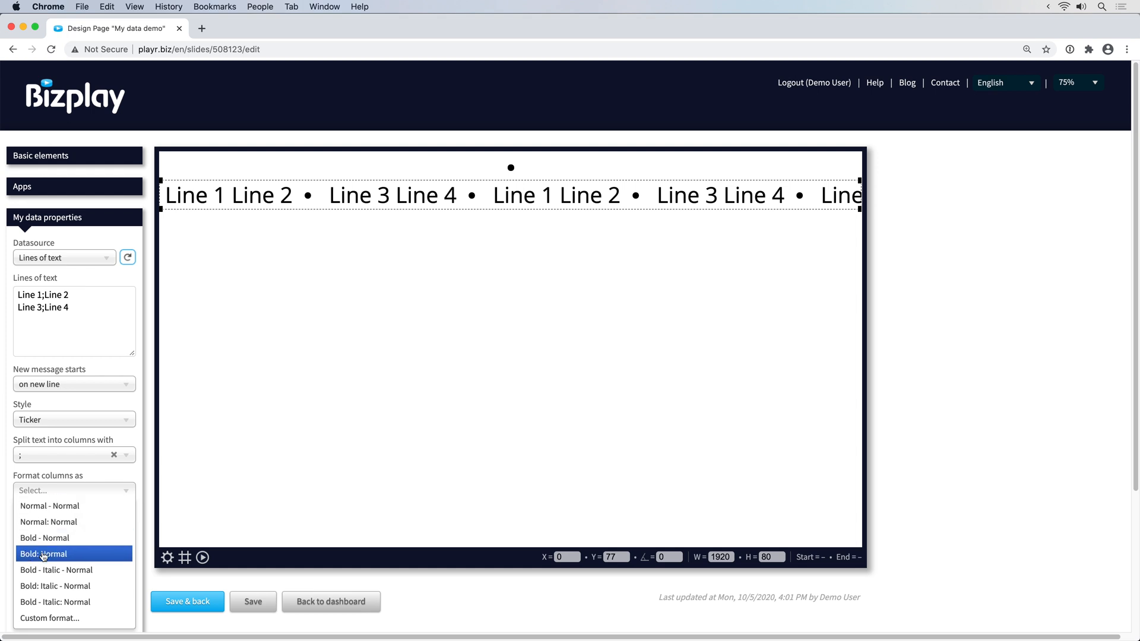
left_click(66, 556)
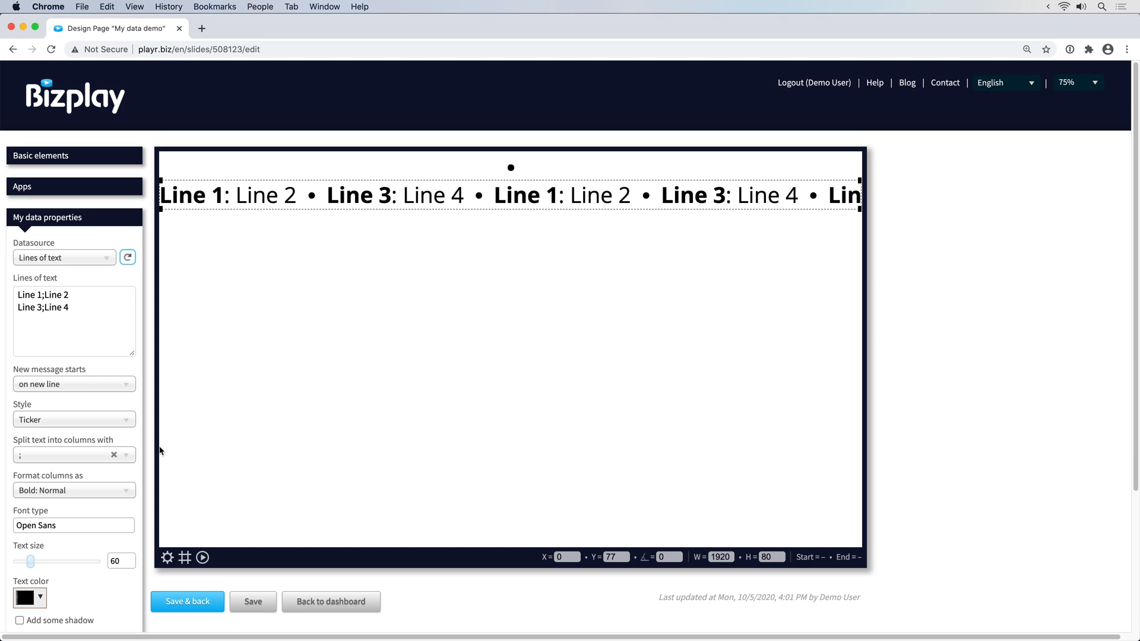
- Switch the column formatting to a custom format and enter "c1 = c2"
left_click(66, 491)
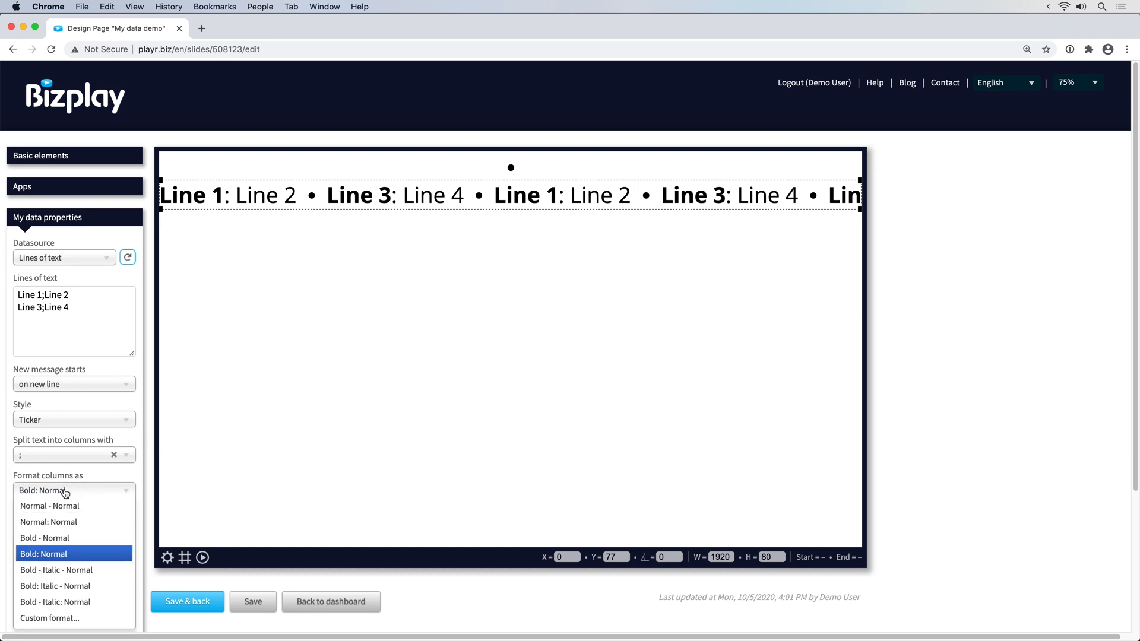
left_click(104, 619)
left_click(99, 515)
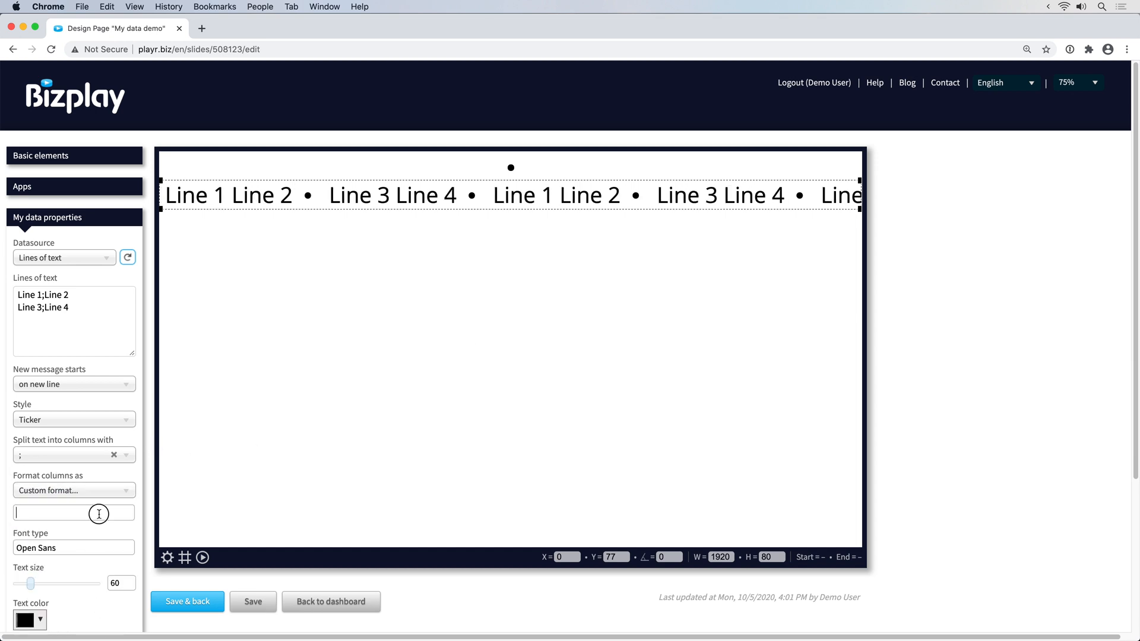
type("c1 = c2")
- Change the custom column format to "*c1* = **c2**" for an italic first and bold second column, and reload the ticker
left_click(93, 511)
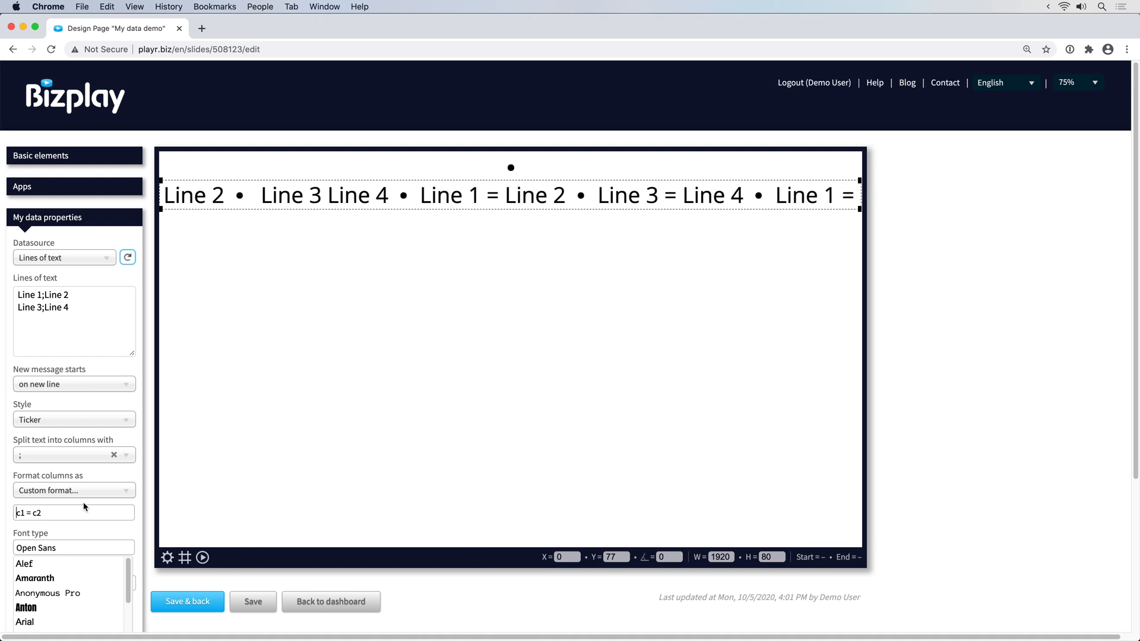
type("*")
key("Right")
key("Right")
type("*")
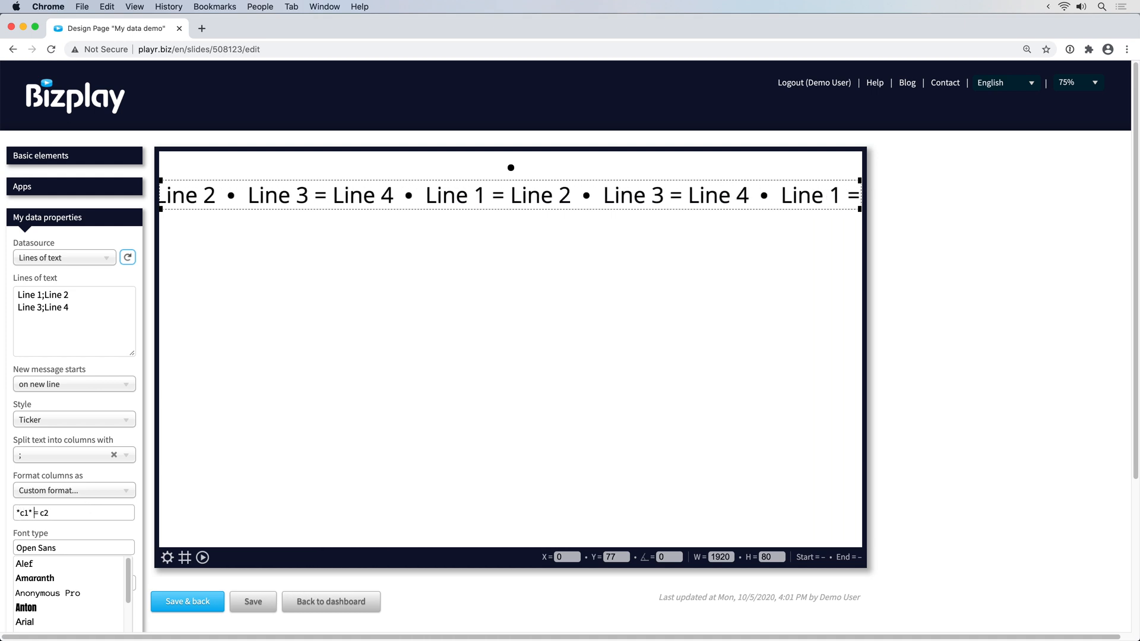
key("Right")
key("Right")
key("Right")
type("**")
key("Right")
key("Right")
type("**")
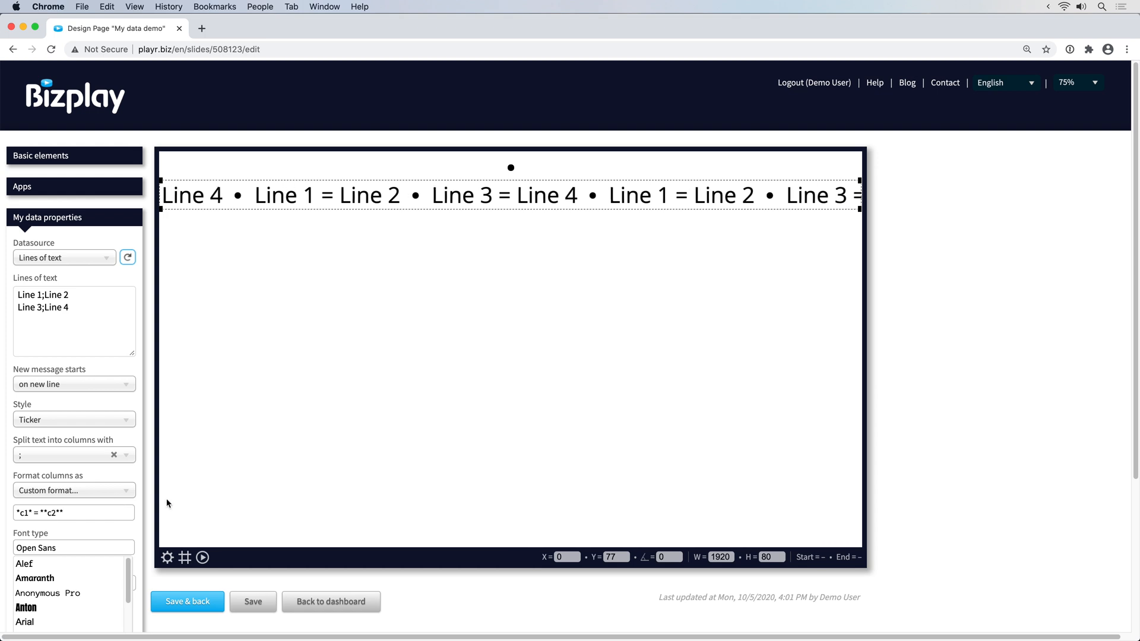
left_click(133, 263)
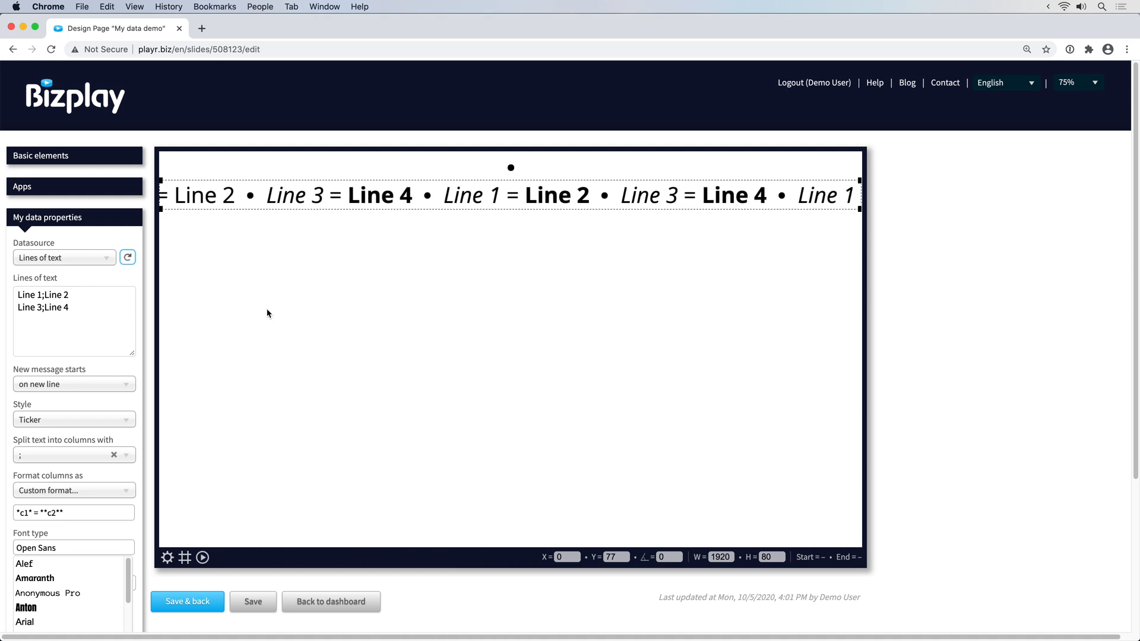
- Reselect the ticker on the slide and look over its remaining properties, including alignment and scroll speed
left_click(140, 440)
left_click(246, 201)
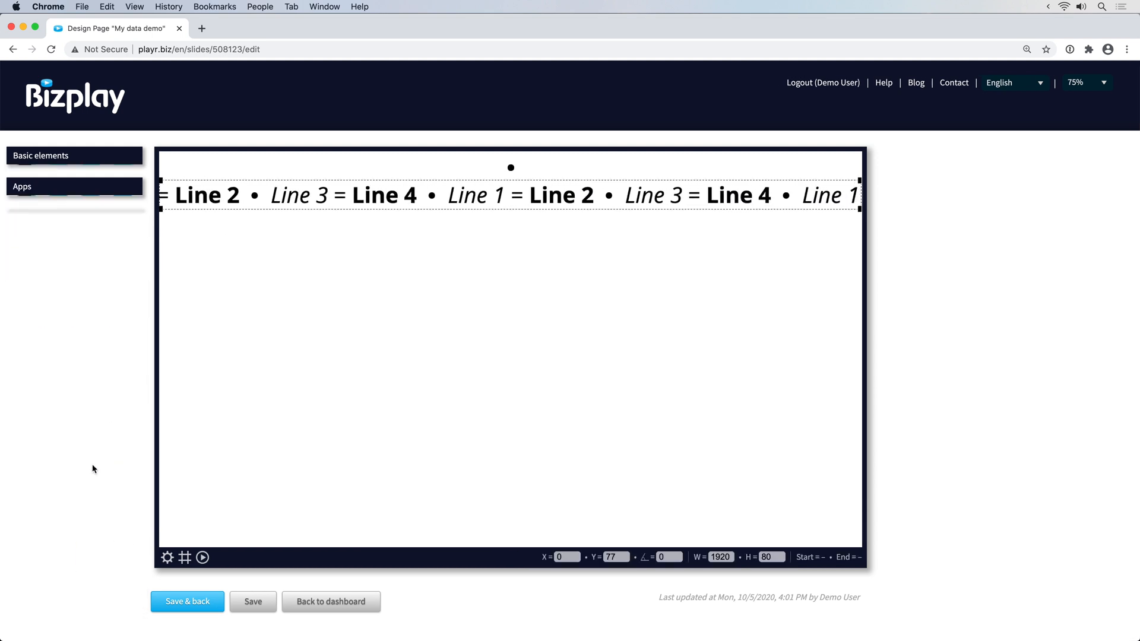
scroll(57, 542, "down", 4)
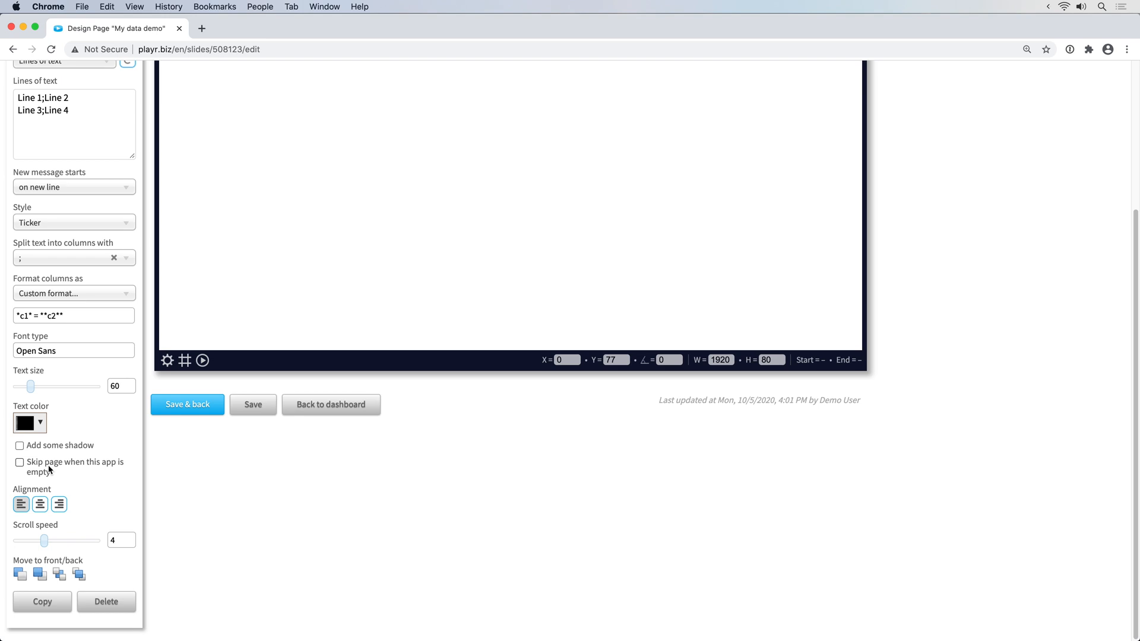
scroll(71, 386, "up", 4)
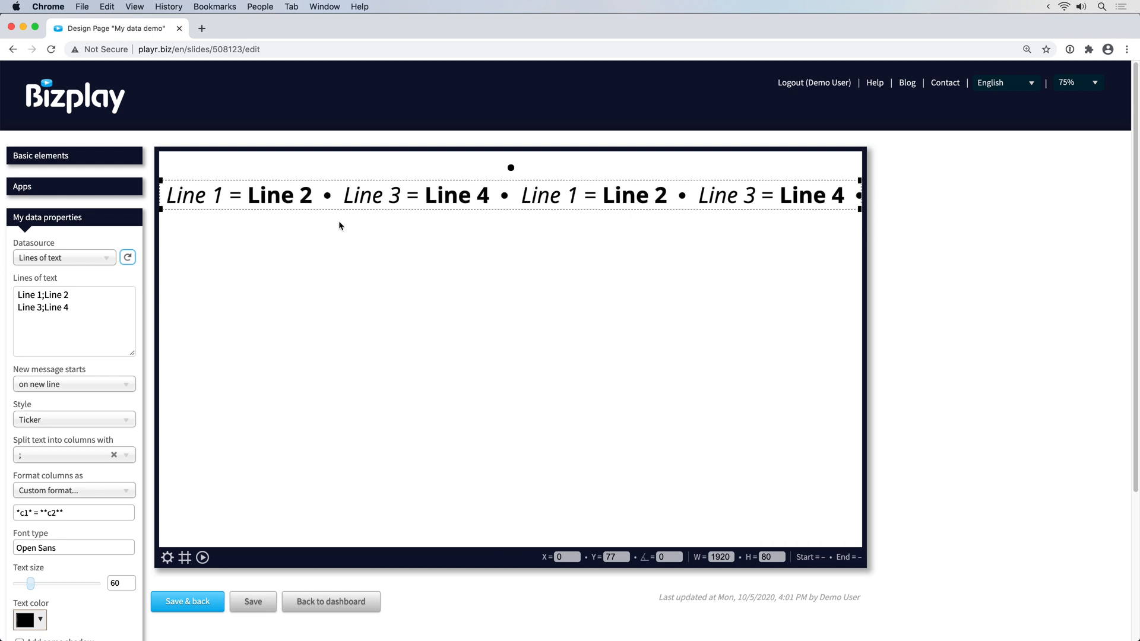
- Clear all lines of text and enable skipping the page when this app is empty
left_click(122, 306)
key("super+a")
key("BackSpace")
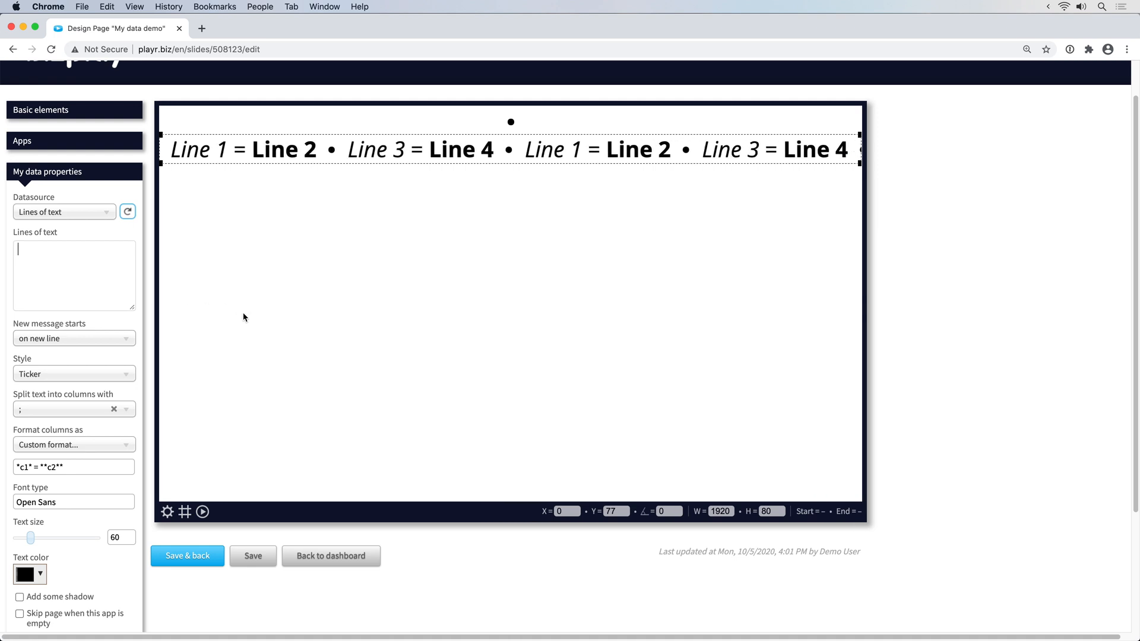
left_click(19, 614)
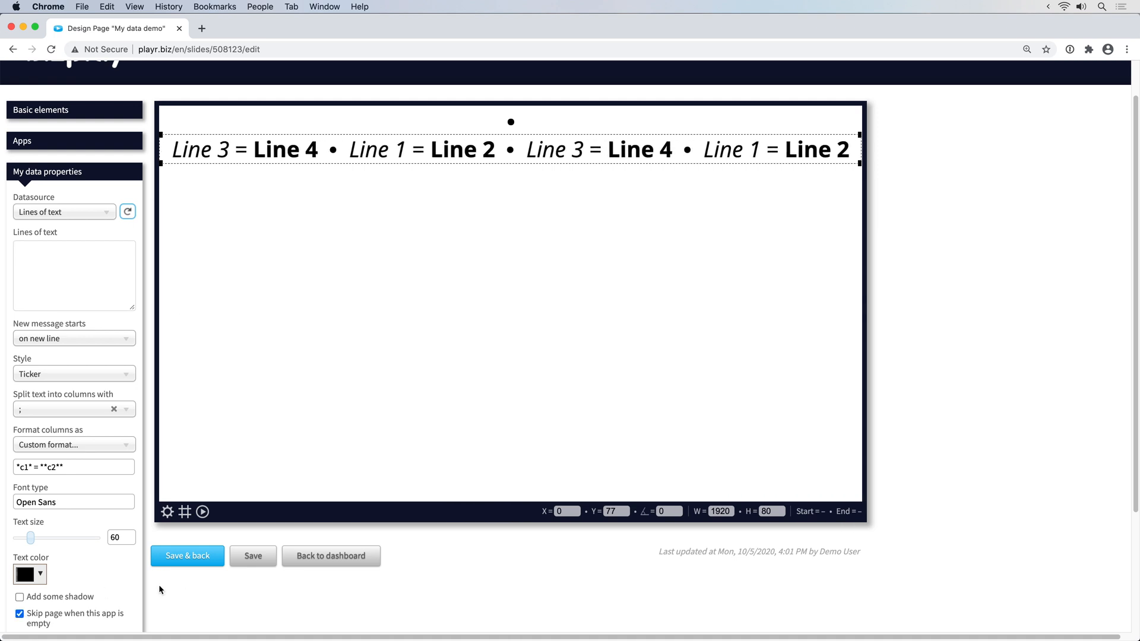
scroll(202, 523, "down", 1)
scroll(252, 304, "up", 3)
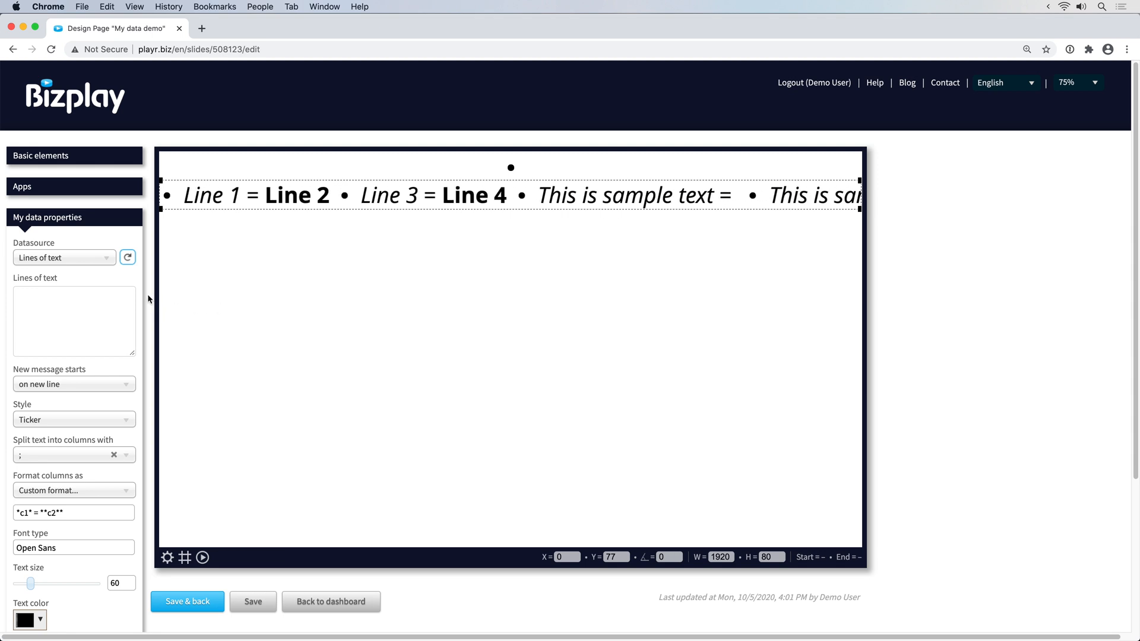
- Set the element's style to Single message and look over the available datasource types
left_click(86, 419)
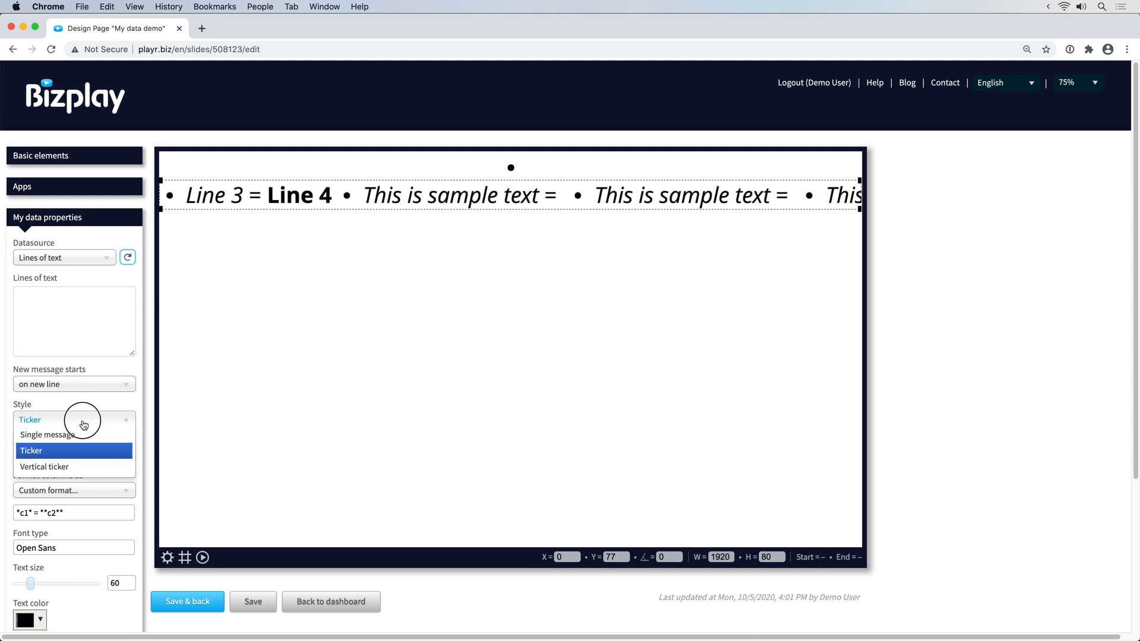
left_click(106, 434)
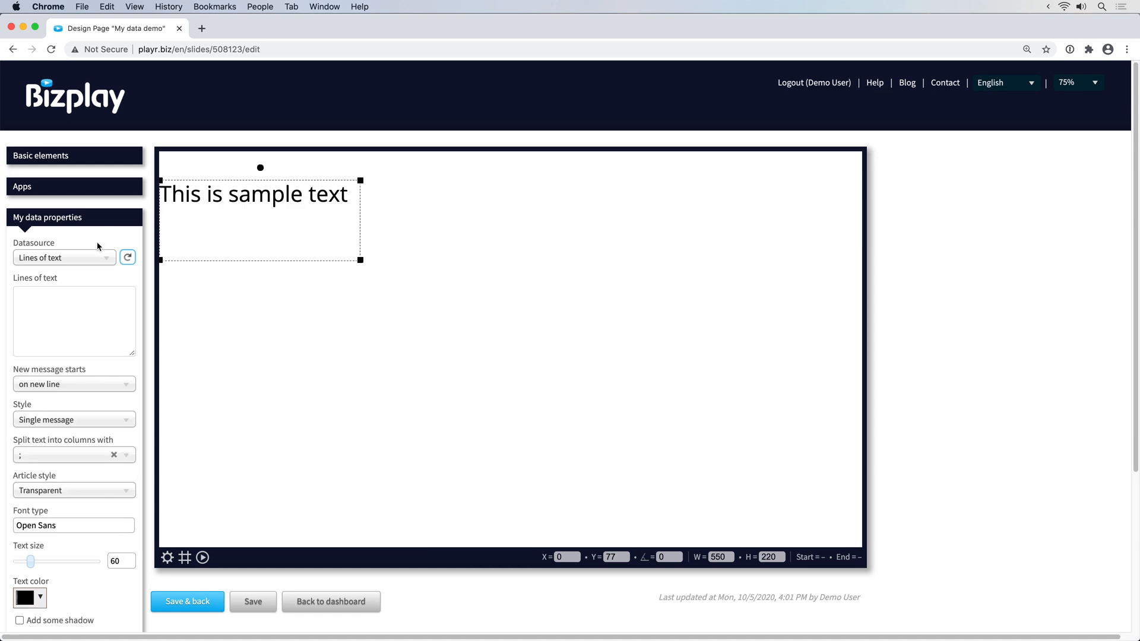
left_click(80, 256)
left_click(118, 338)
left_click(82, 258)
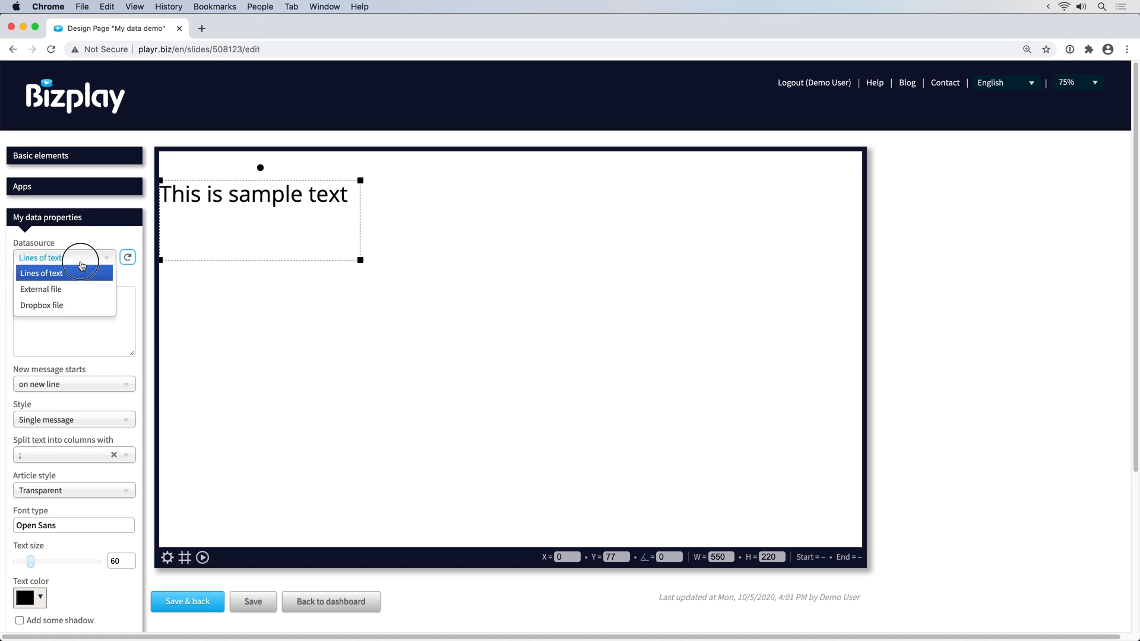
left_click(91, 289)
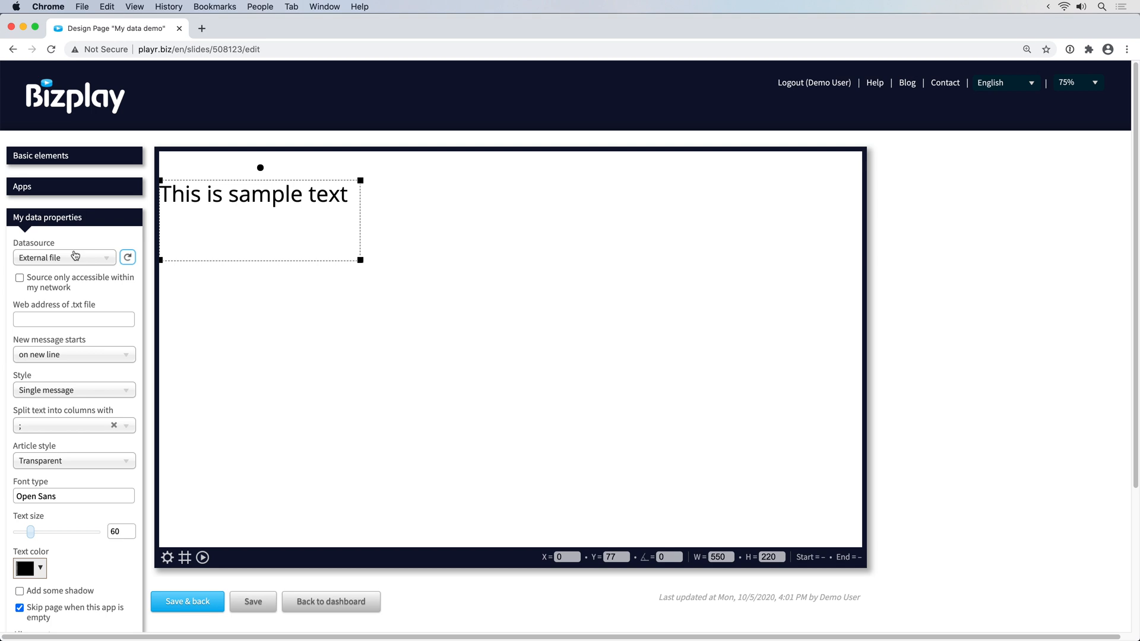
left_click(94, 318)
type("http://playr.biz/test.txt")
key("Tab")
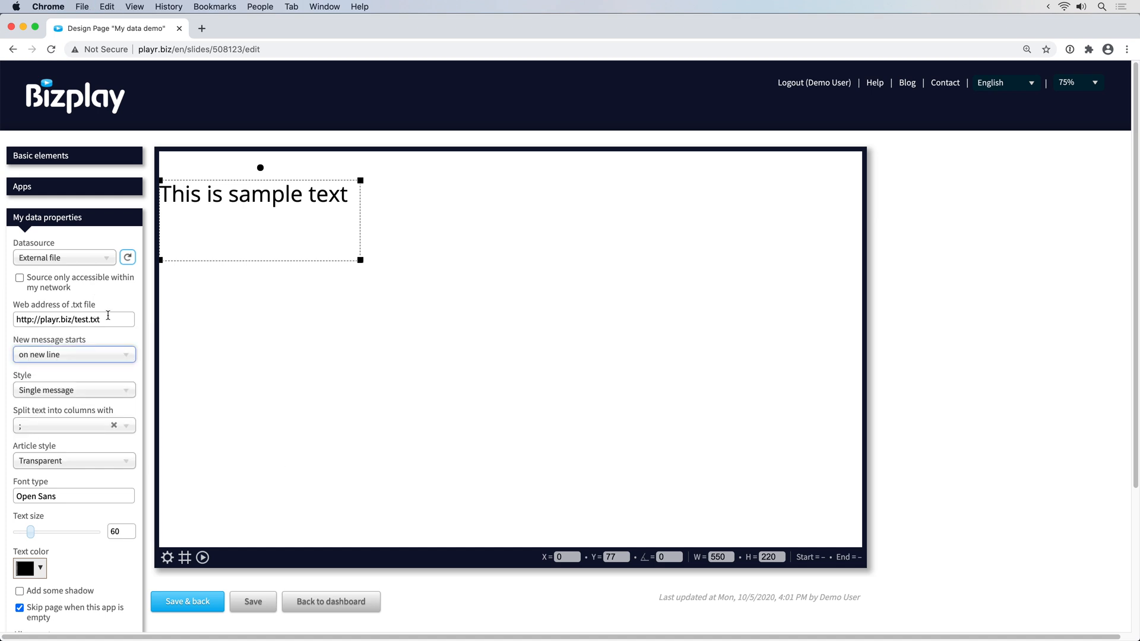
- Reload the external file's data repeatedly to preview its messages on the slide
left_click(113, 319)
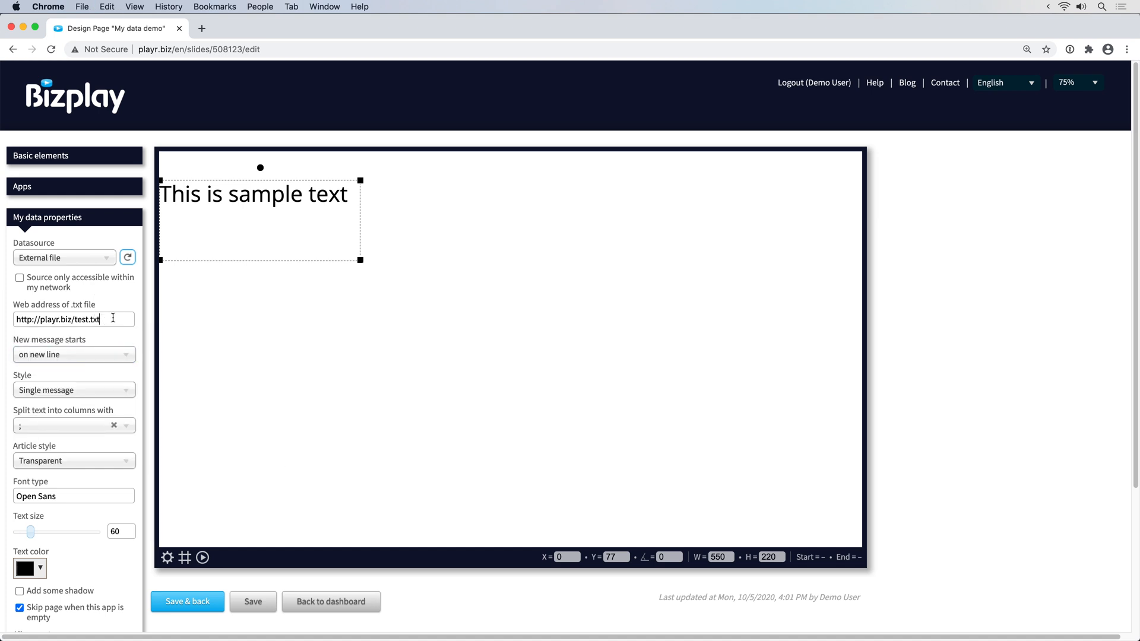
left_click(129, 256)
left_click(132, 259)
left_click(131, 259)
left_click(131, 259)
left_click(131, 259)
left_click(131, 259)
left_click(132, 259)
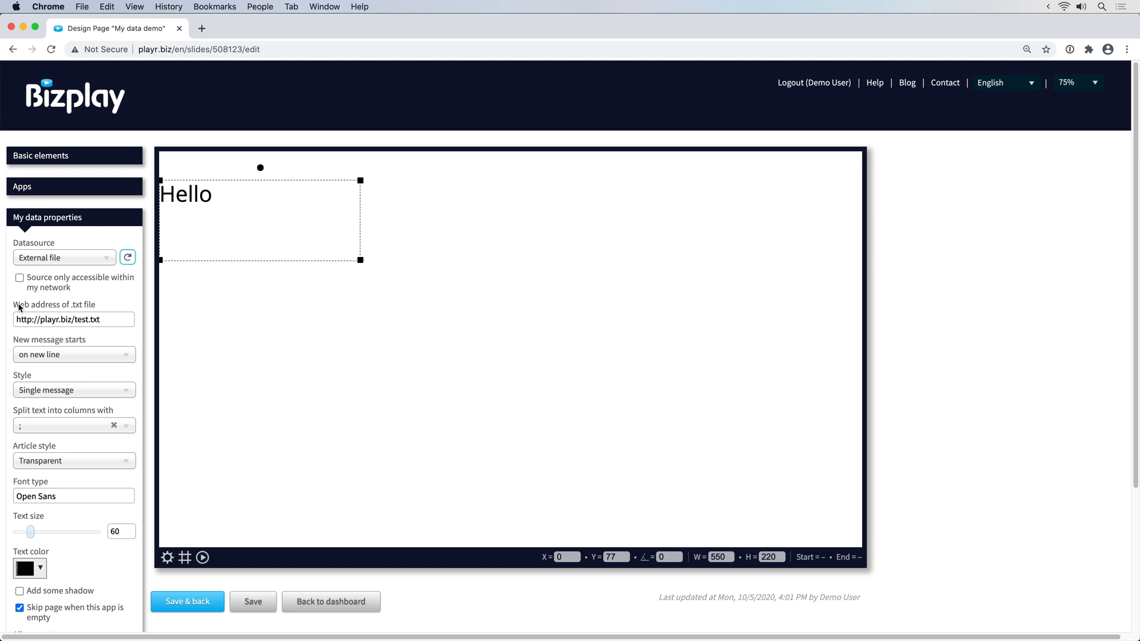
- Mark the source as only accessible within my network and move the message element to about X 245, Y 66
left_click(21, 279)
left_click_drag(309, 201, 397, 196)
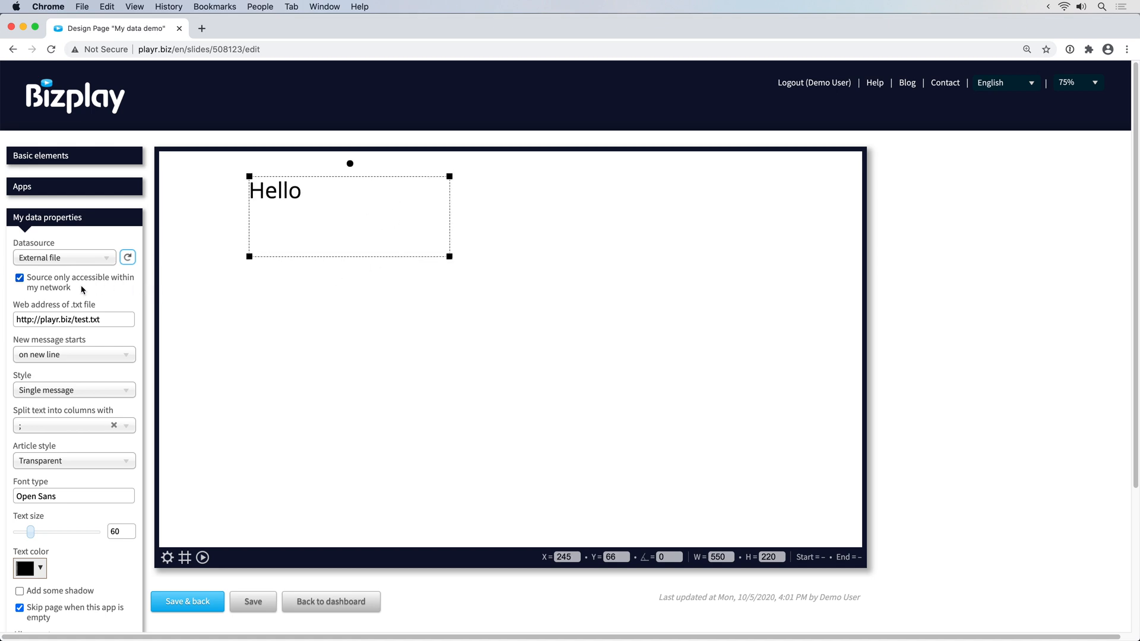
- Switch the message element's datasource to Dropbox file
left_click(79, 259)
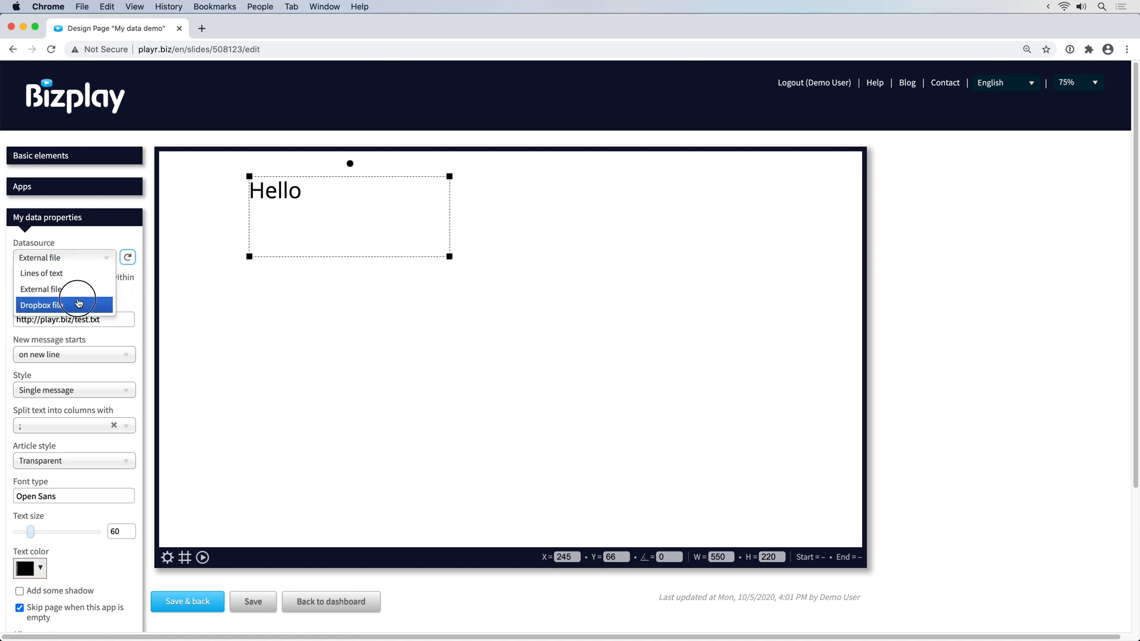
left_click(80, 305)
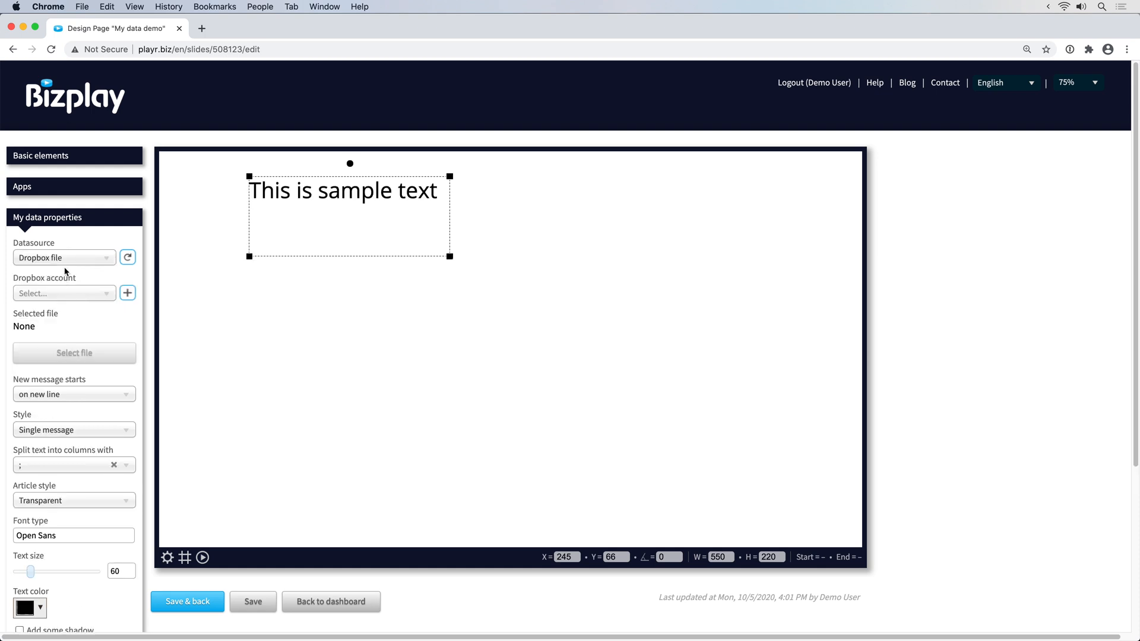